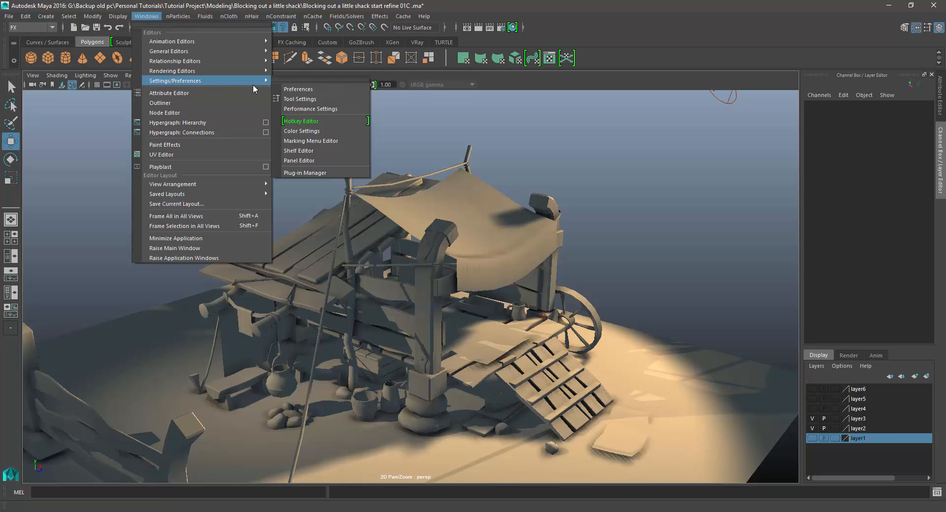
- Check the load status of the objExport.mll plug-in in the Plug-in Manager
left_click(299, 89)
left_click(304, 173)
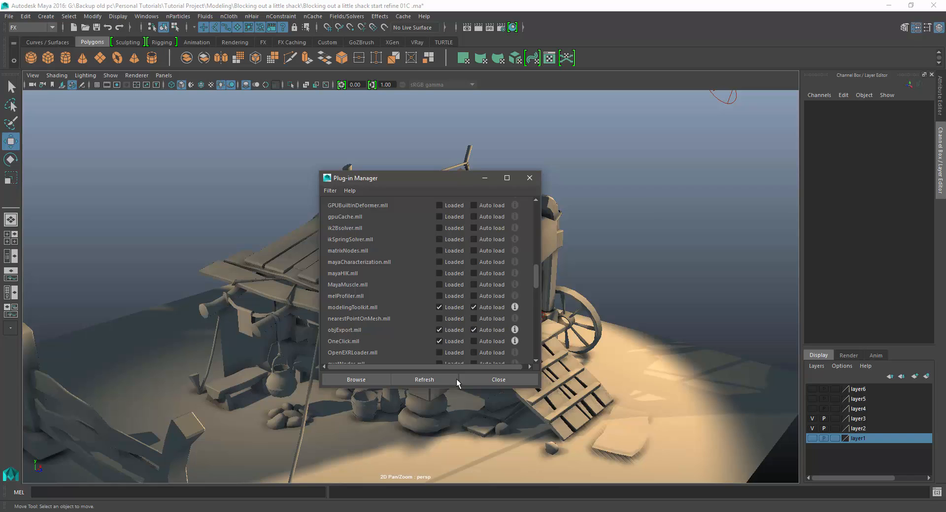
left_click(485, 382)
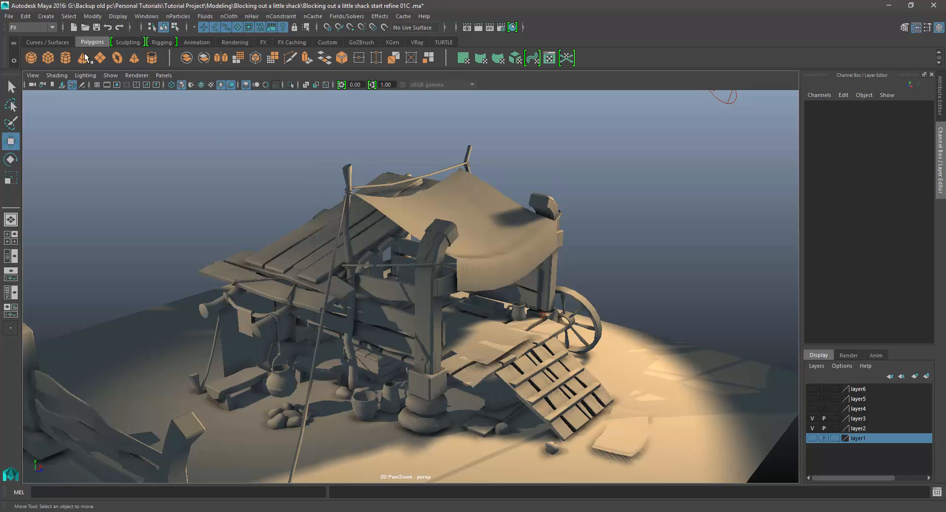
left_click(9, 16)
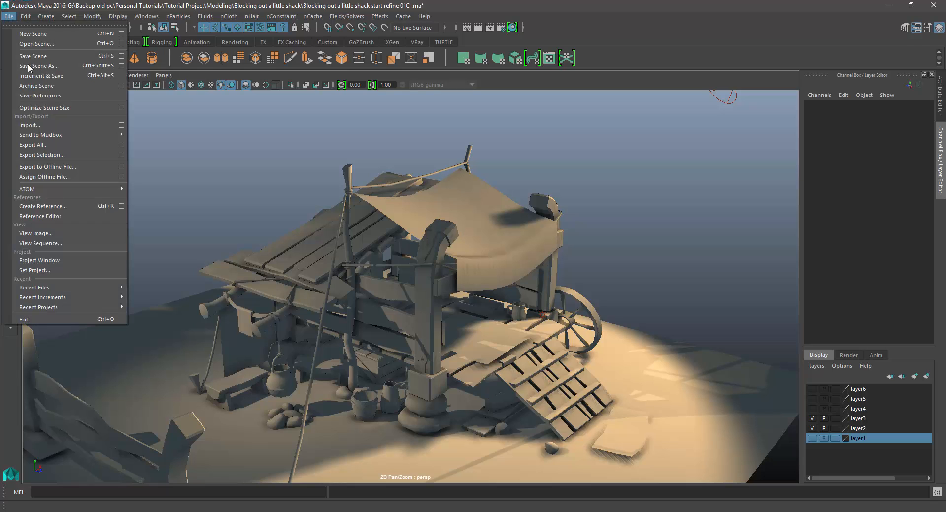
left_click(58, 155)
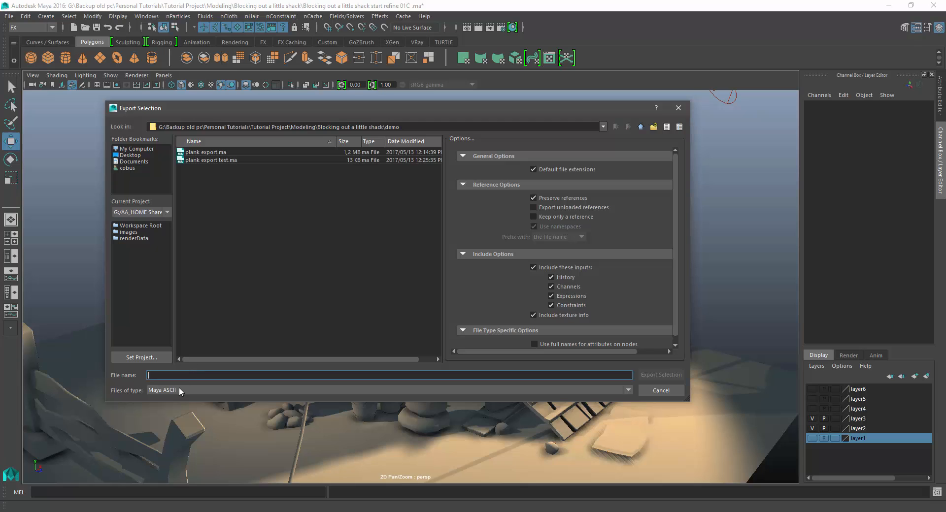
left_click(178, 387)
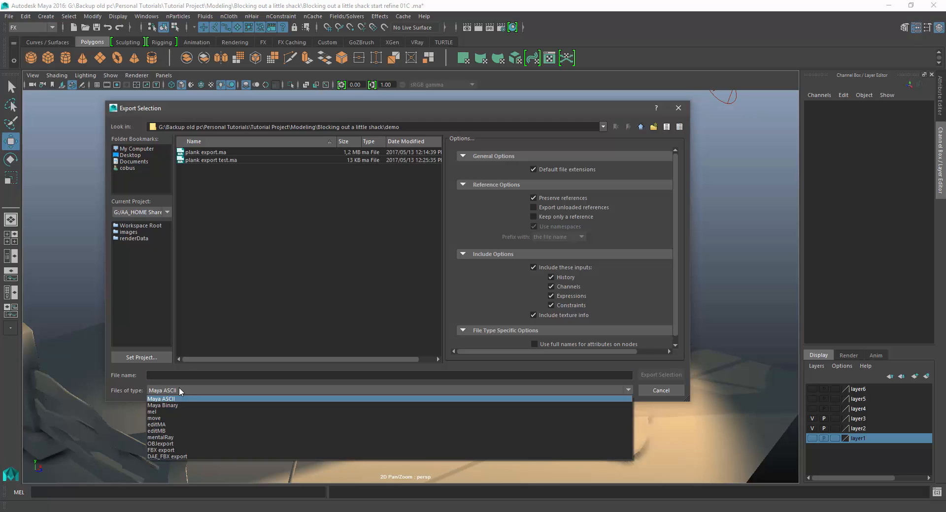
left_click(176, 445)
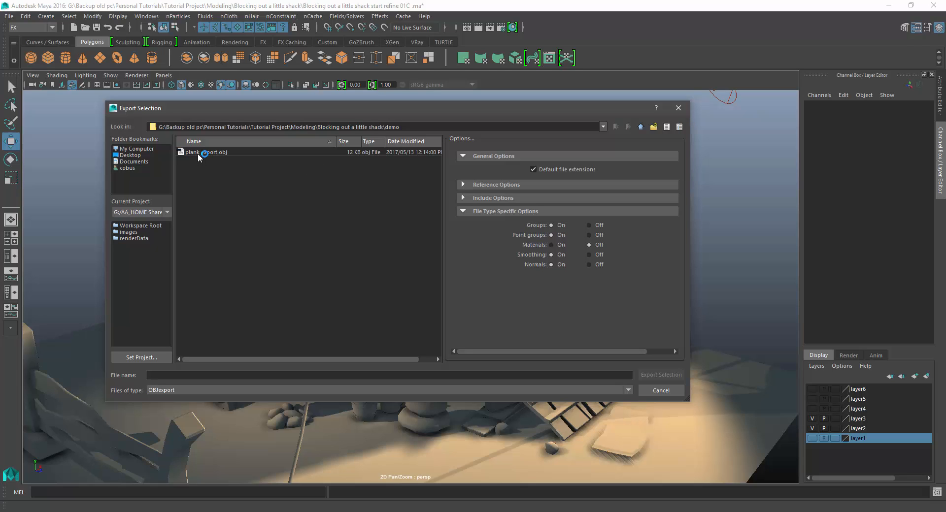
left_click(156, 376)
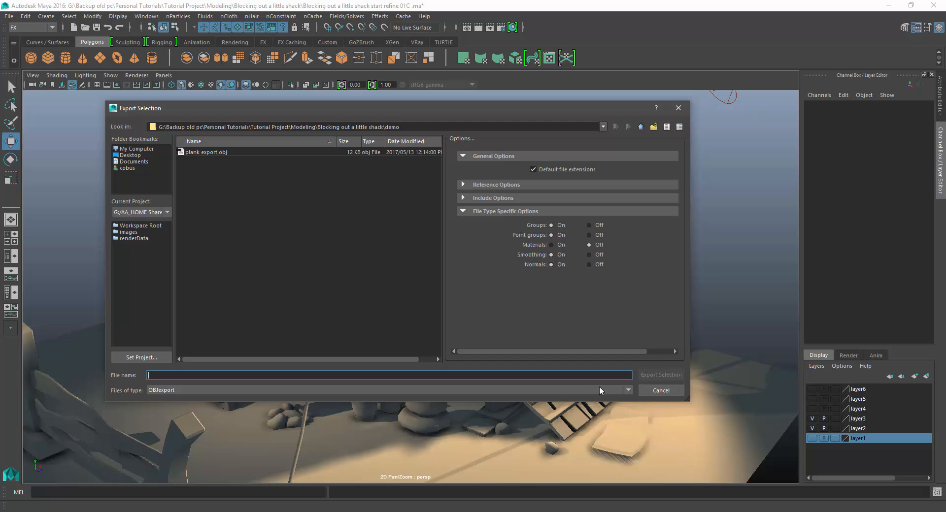
left_click(661, 390)
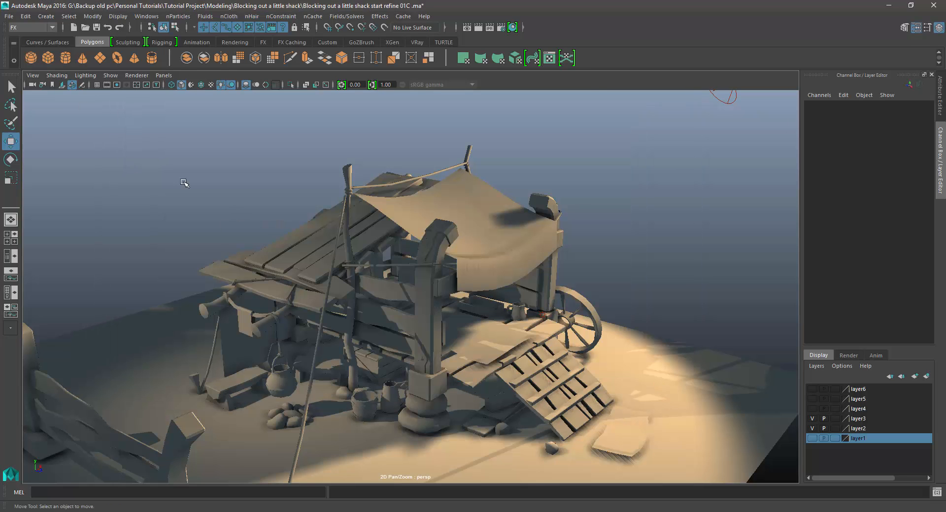
- Select the outermost long roof plank of the shack and open its Export Selection dialog with Maya ASCII as the file type
left_click(276, 251)
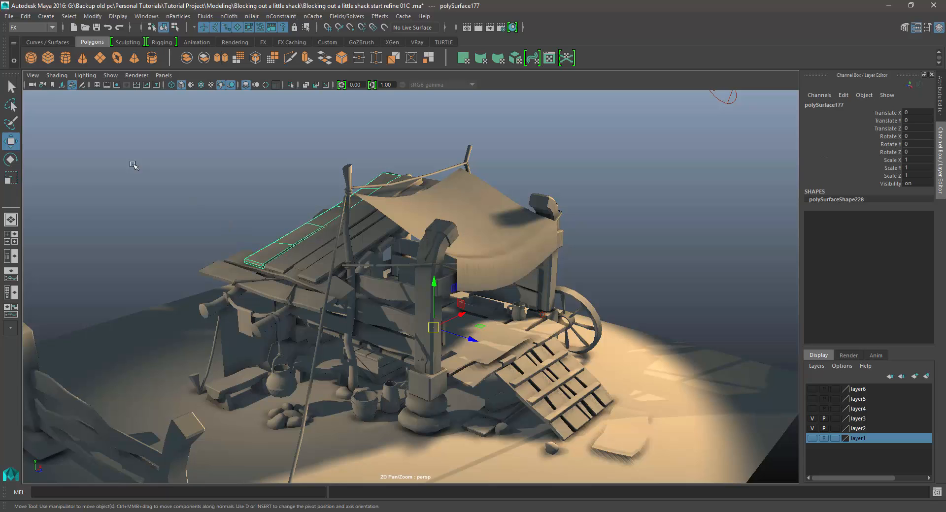
left_click(9, 16)
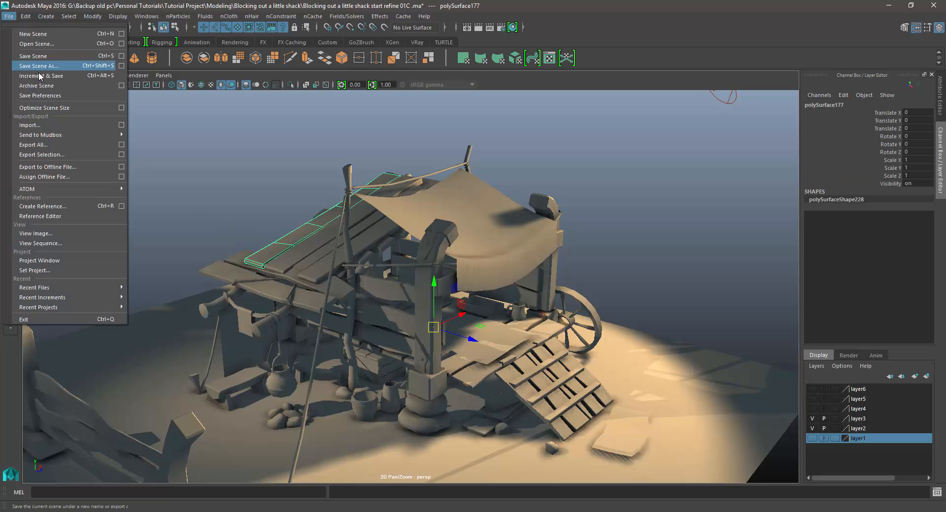
left_click(57, 155)
left_click(187, 389)
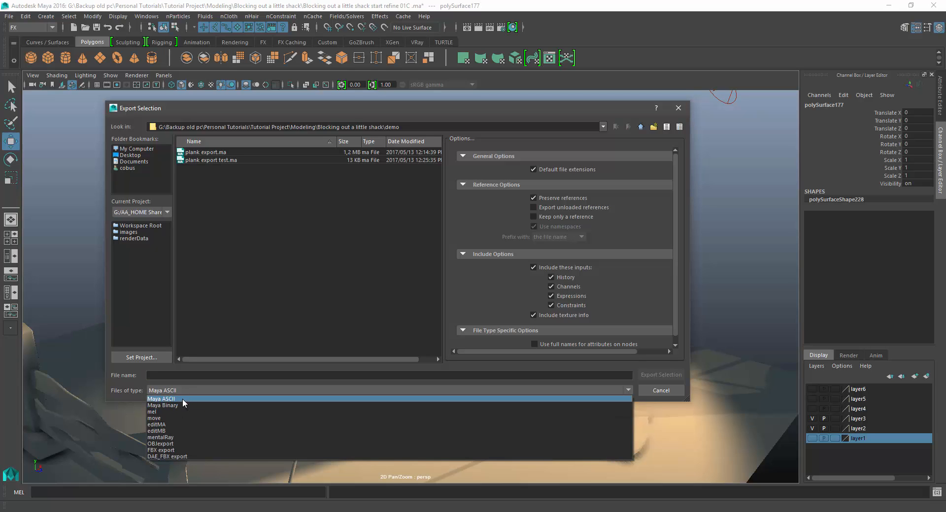
left_click(183, 400)
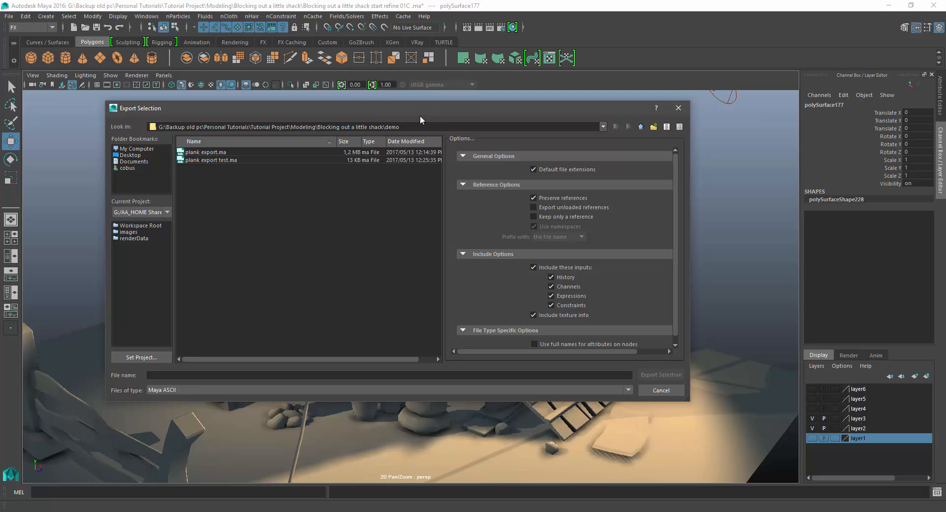
left_click_drag(422, 117, 462, 122)
mouse_move(325, 118)
left_mouse_down()
mouse_move(321, 143)
mouse_move(310, 125)
left_mouse_up()
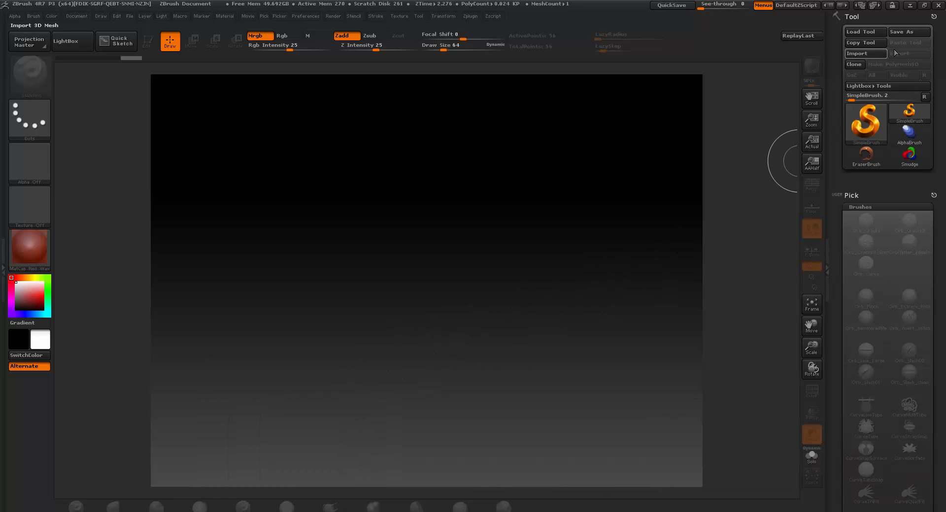
- Switch to ZBrush and view the mesh files available for import in the demo folder, without importing one
left_click(859, 53)
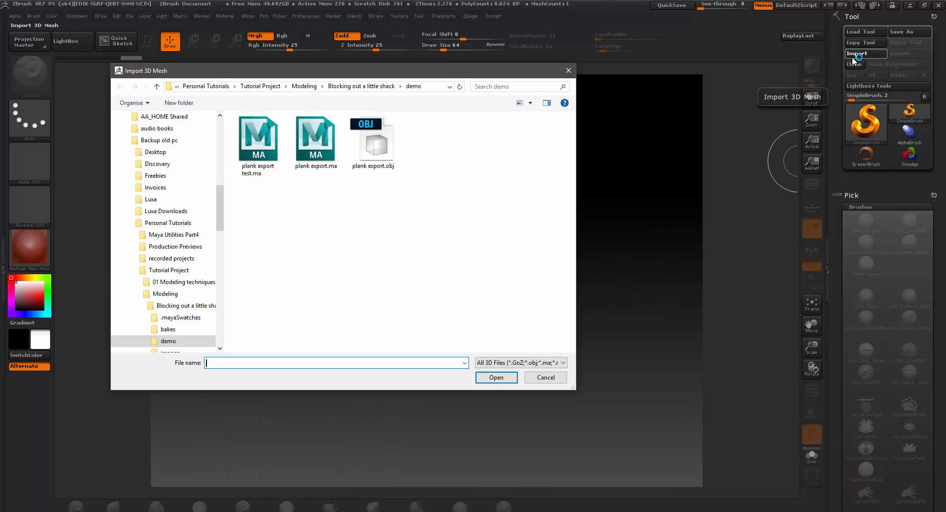
left_click(549, 378)
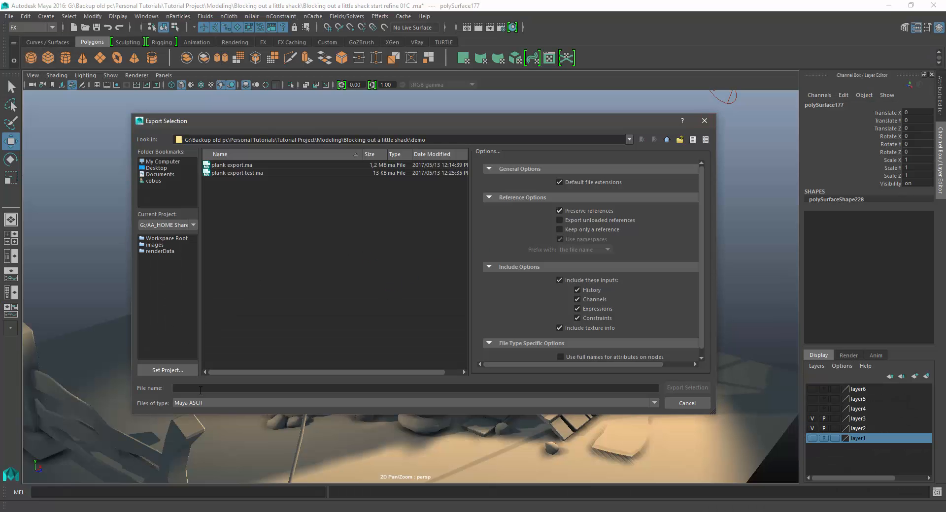
- Switch back to Maya, review the available export file types including OBJexport, and close the export dialog
left_click(203, 403)
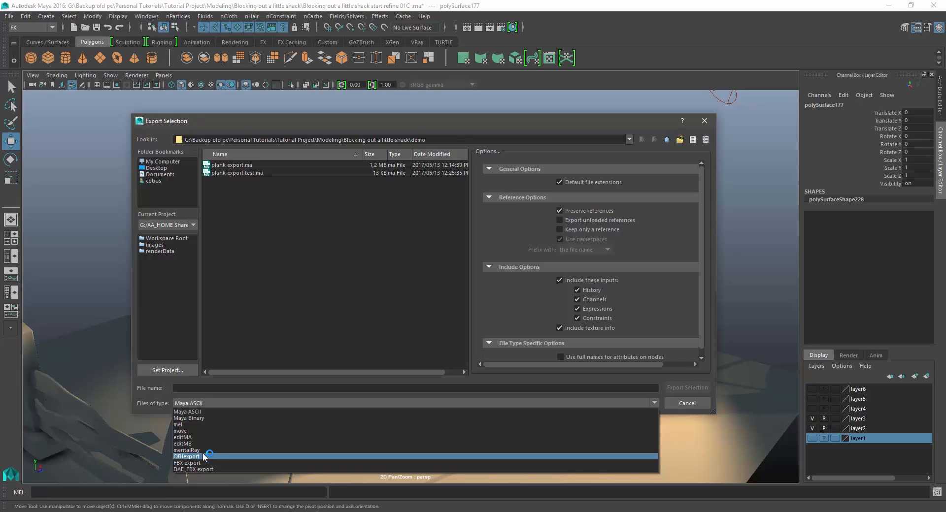
left_click(365, 295)
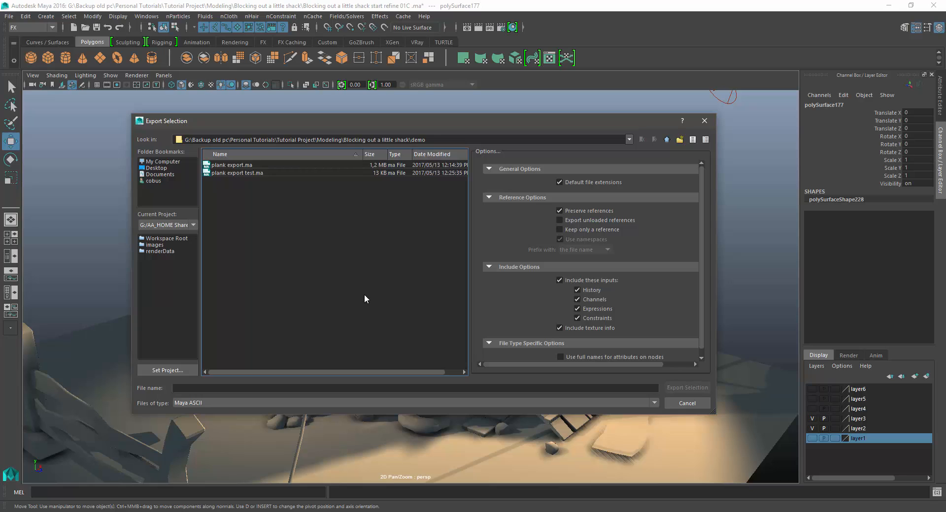
left_click_drag(382, 120, 391, 113)
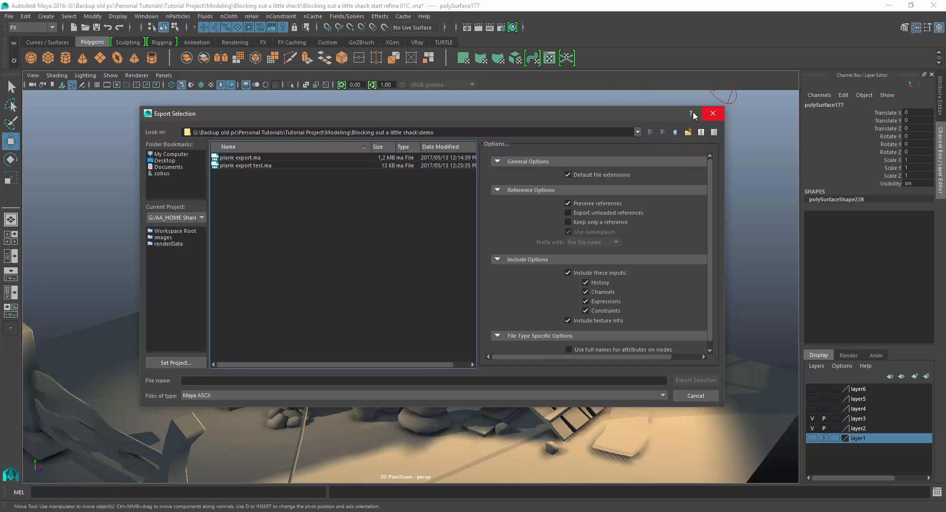
left_click(713, 114)
- Look through the Plug-in Manager list down to the fbxmaya.mll plug-in to check its load status
left_click(146, 16)
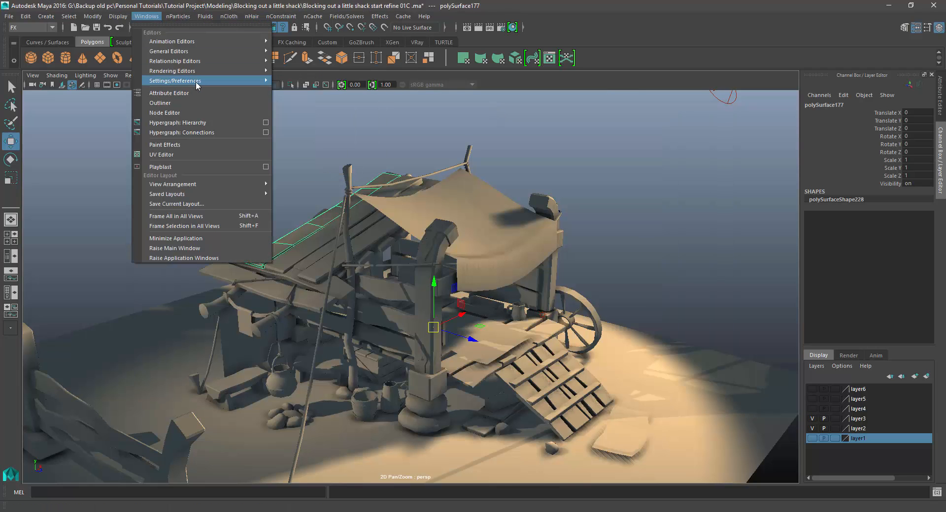
mouse_move(206, 80)
left_click(328, 172)
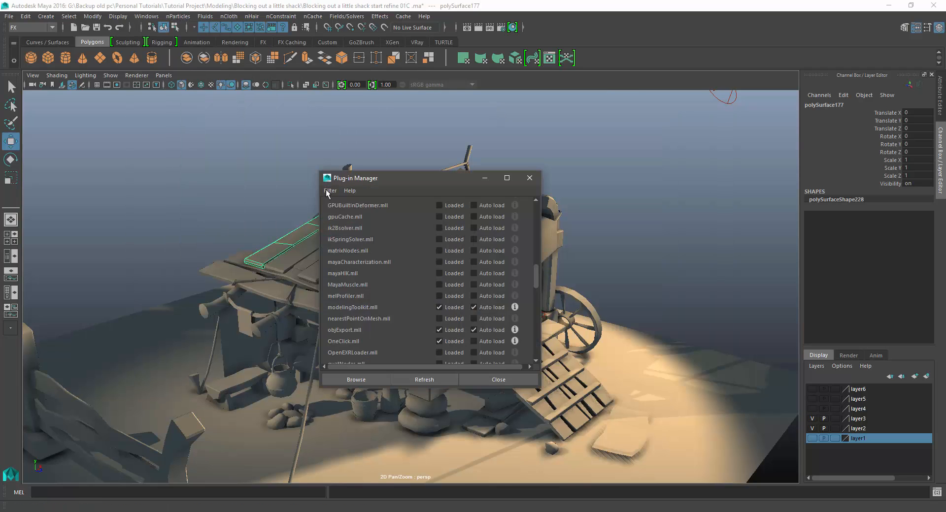
scroll(371, 318, "down", 5)
scroll(371, 318, "down", 10)
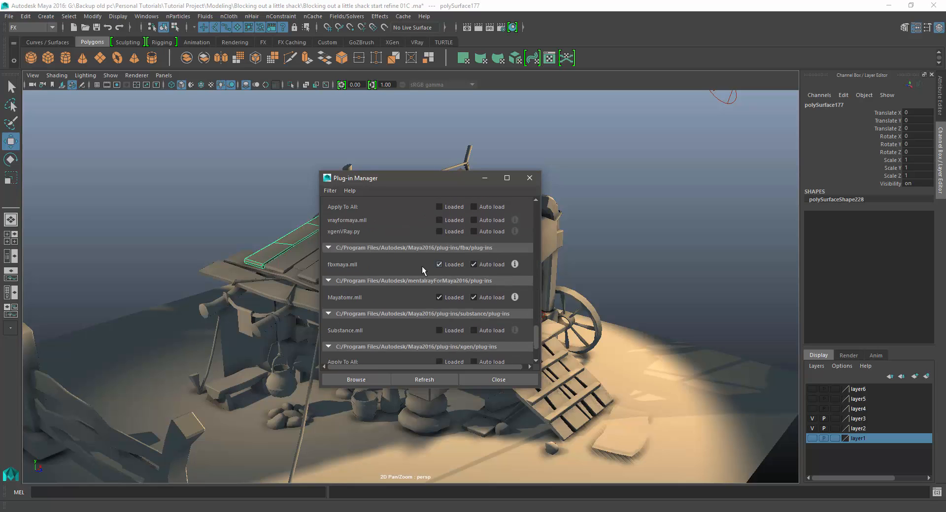
left_click(497, 381)
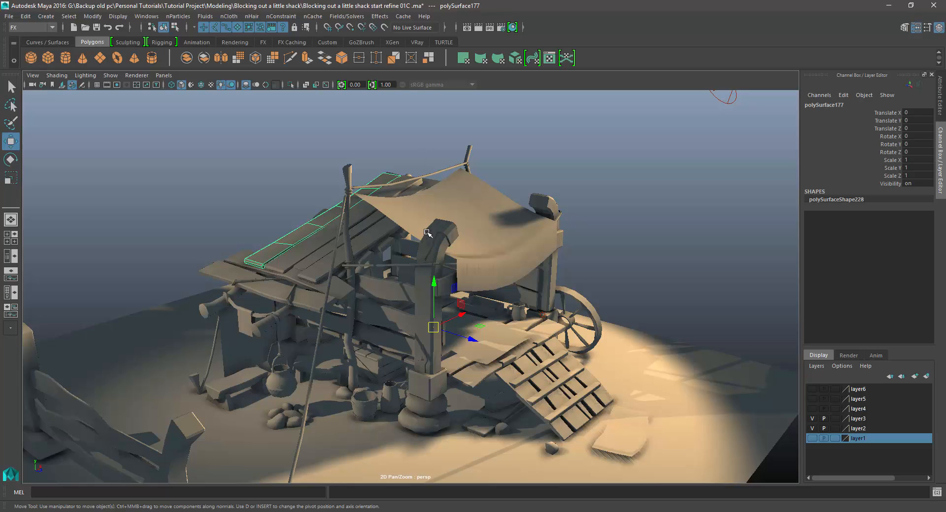
- View the Send to Mudbox options, and open the Export Selection dialog for the selected roof plank
left_click(15, 17)
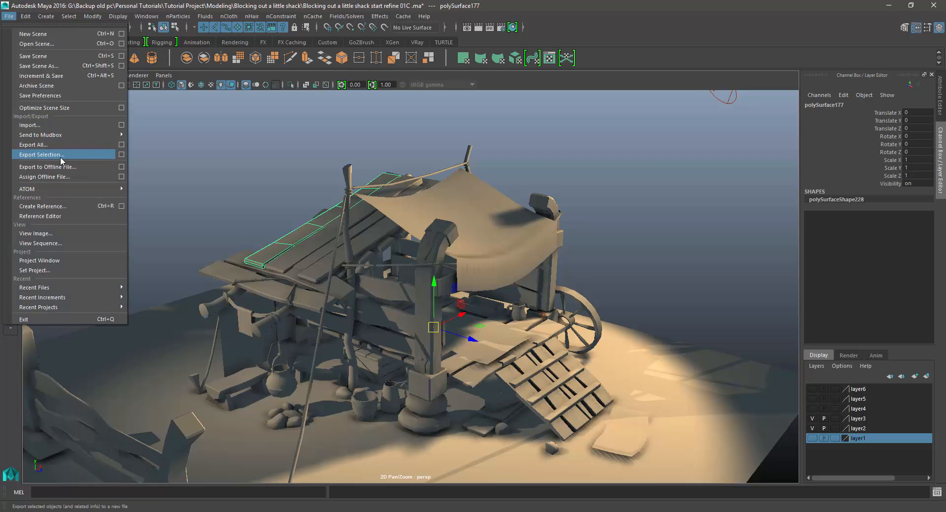
mouse_move(71, 136)
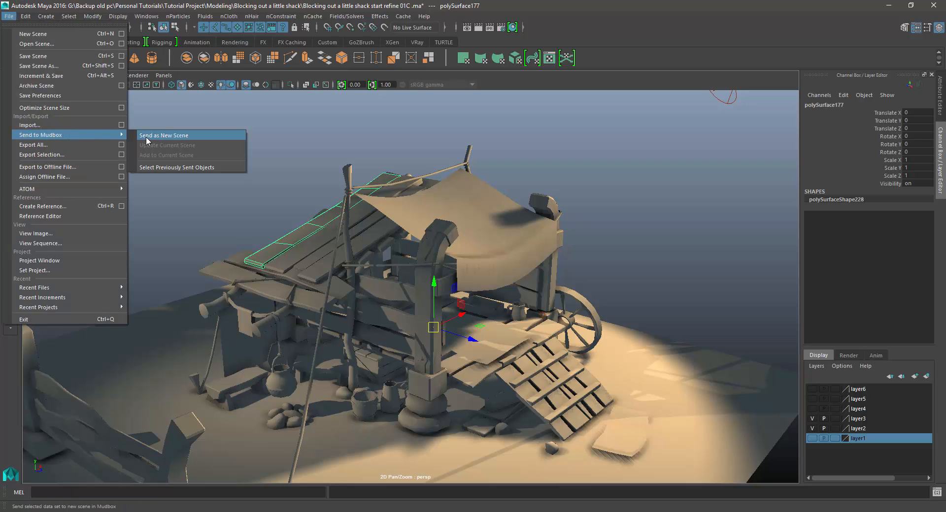
left_click(66, 154)
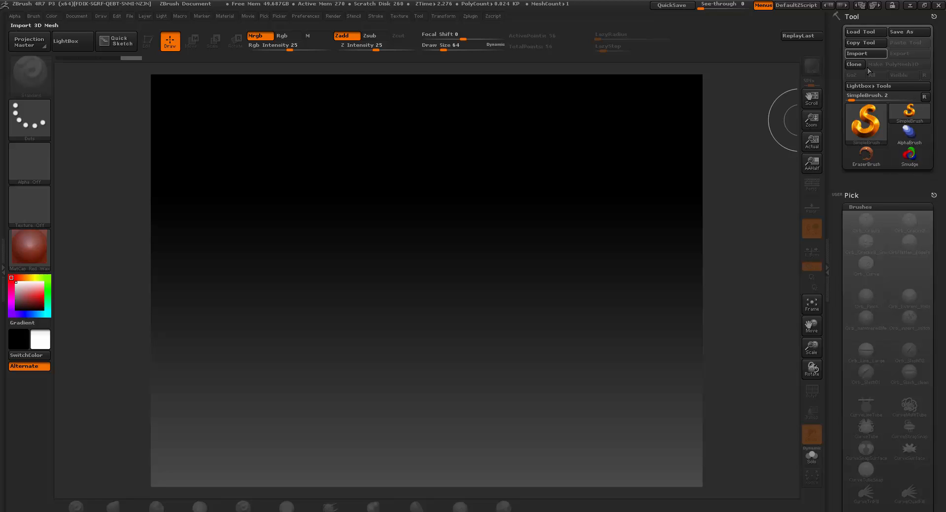
- Import plank export.obj into ZBrush and place the plank on the canvas in Edit mode, turned to show its broad face
left_click(846, 53)
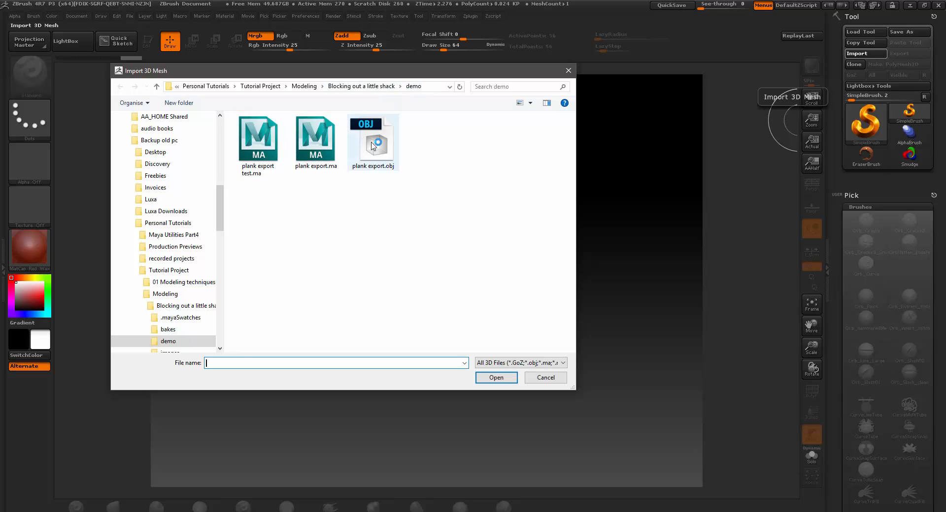
left_click(369, 161)
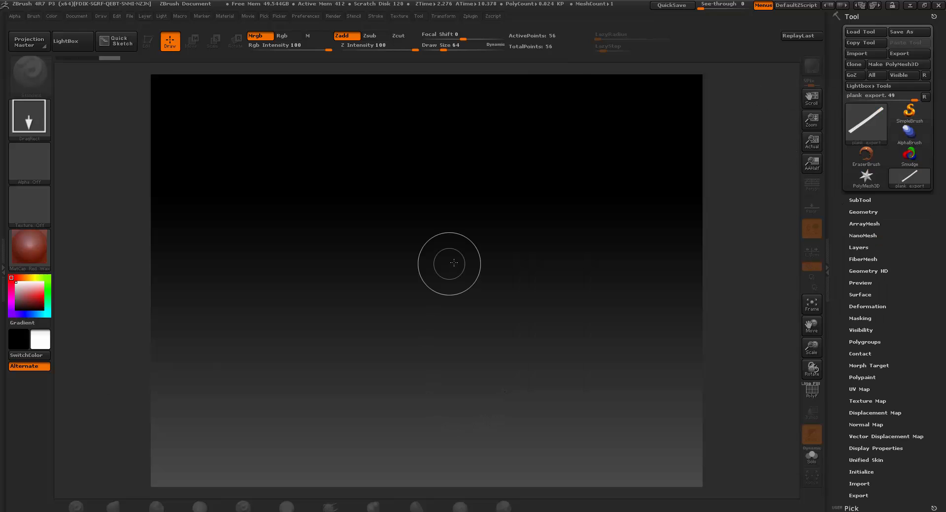
left_click_drag(458, 276, 444, 510)
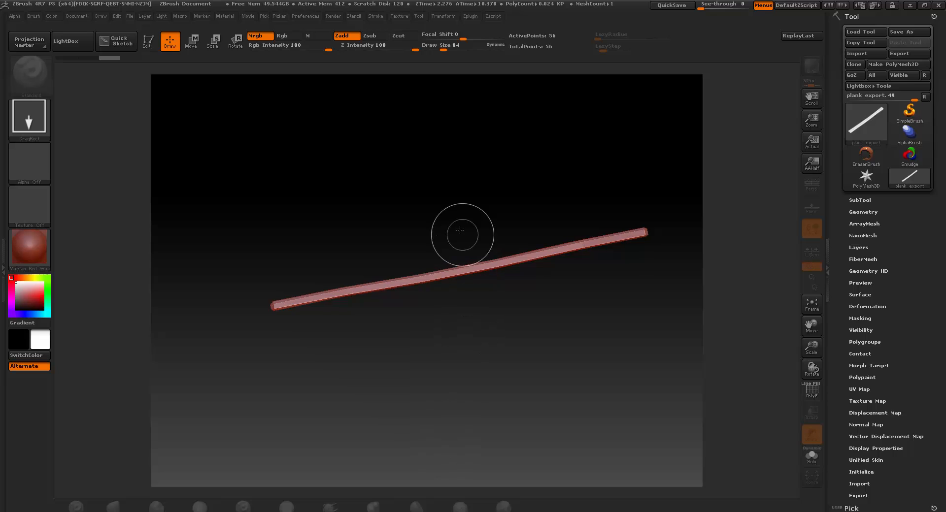
key("t")
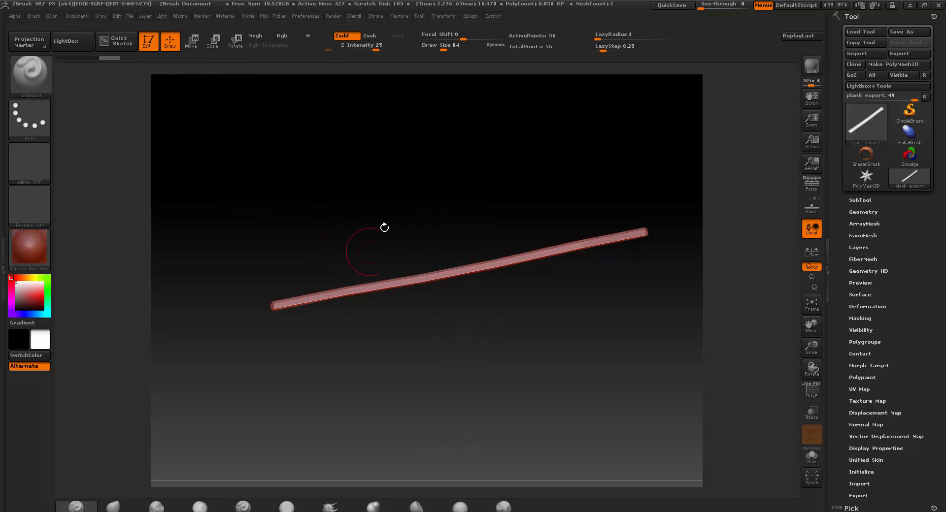
left_click_drag(384, 226, 372, 253)
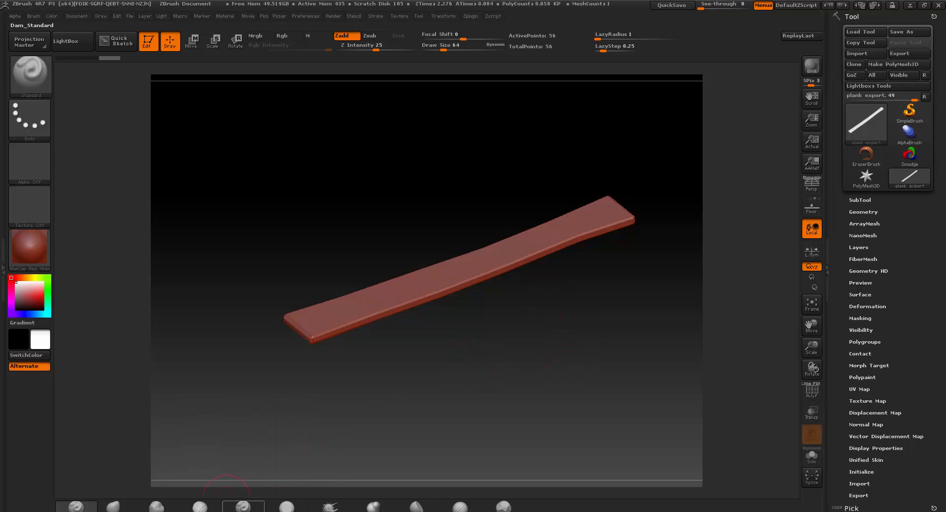
- Switch to Maya and add the other long roof planks and the cross planks at the roof's lower edge to the selection
mouse_move(226, 511)
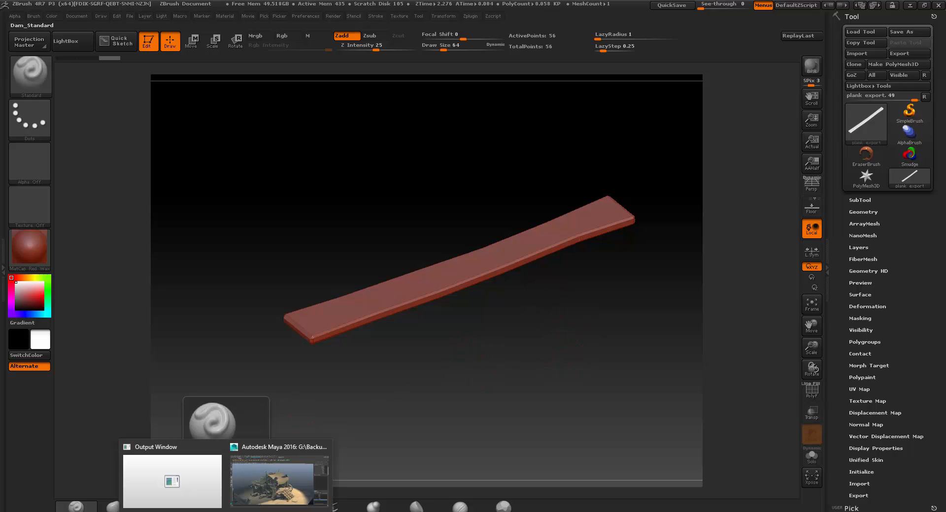
left_click(298, 469)
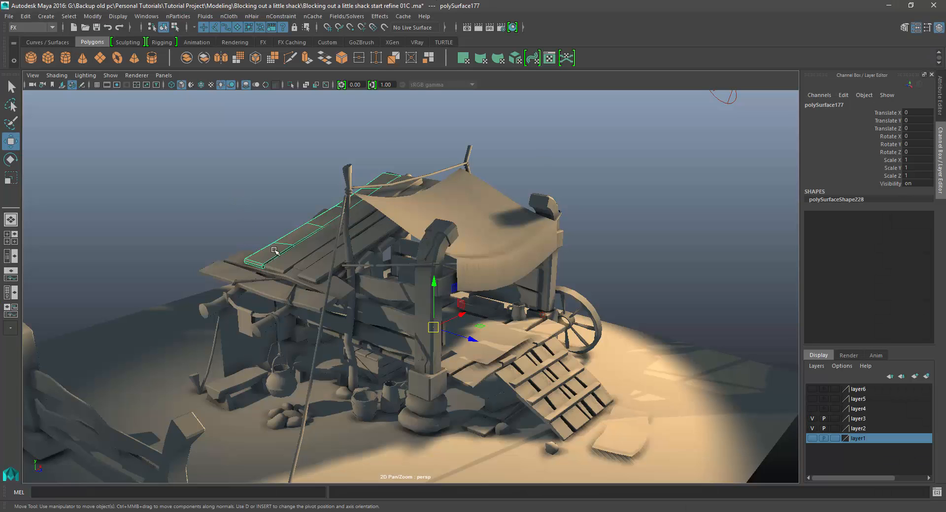
left_click(317, 249, "shift")
left_click(318, 250, "shift")
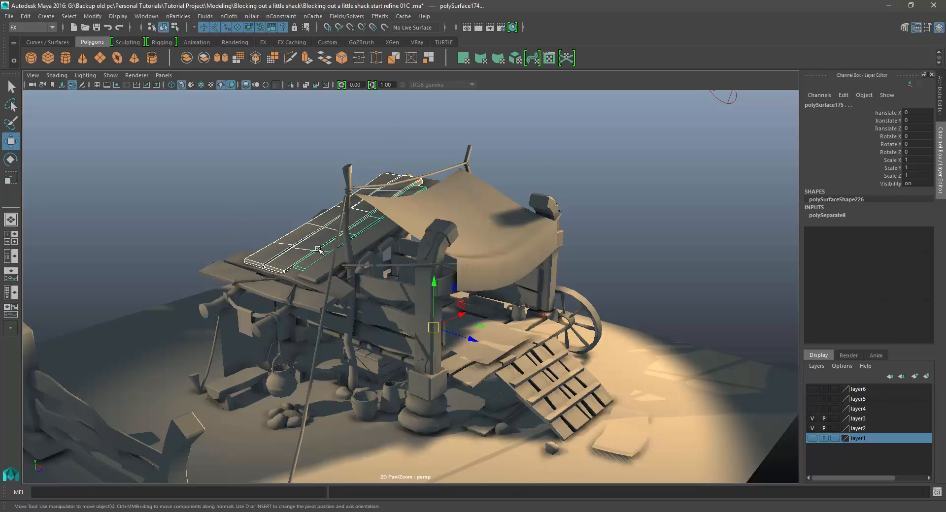
left_click(323, 264, "shift")
left_click(239, 256, "shift")
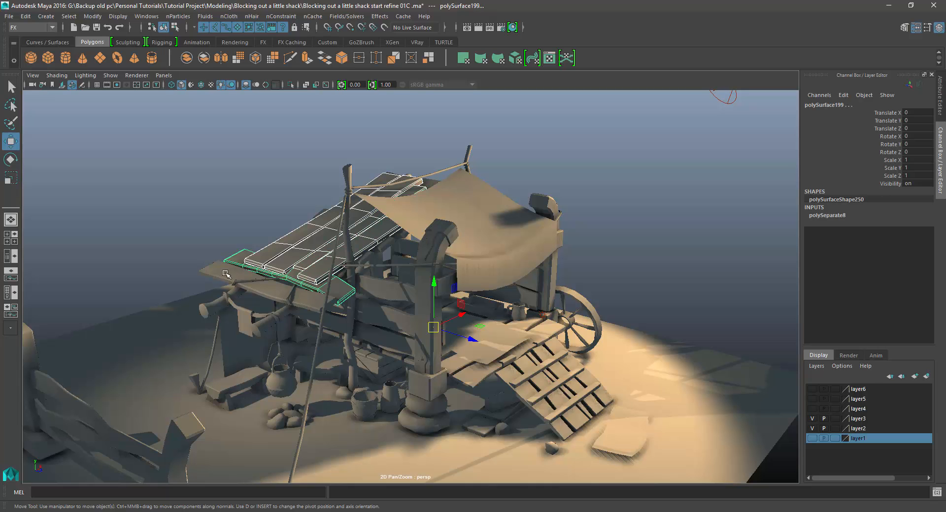
left_click(248, 278, "shift")
- Add the short cross planks beneath the long roof planks to the selection, up to the roof's upper end
left_click_drag(237, 222, 285, 271, "alt")
left_click_drag(315, 340, 428, 321, "alt")
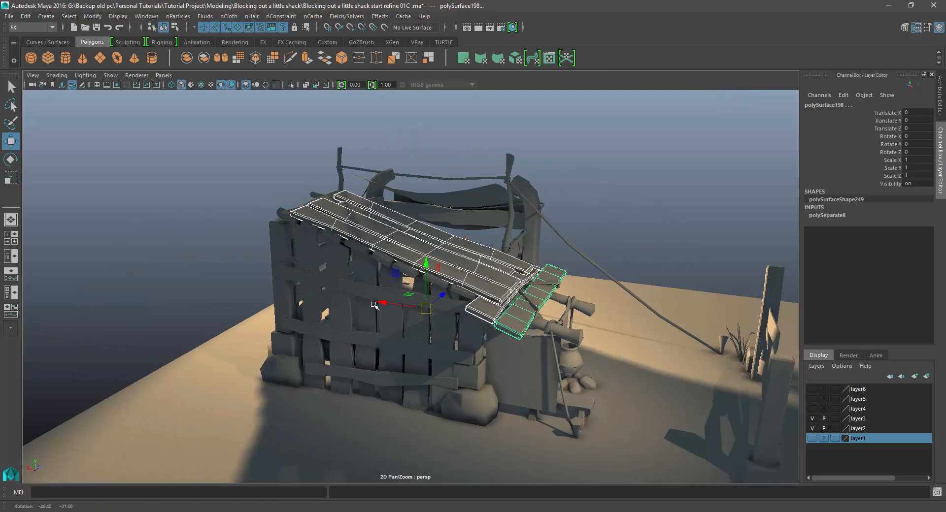
left_click(446, 284, "shift")
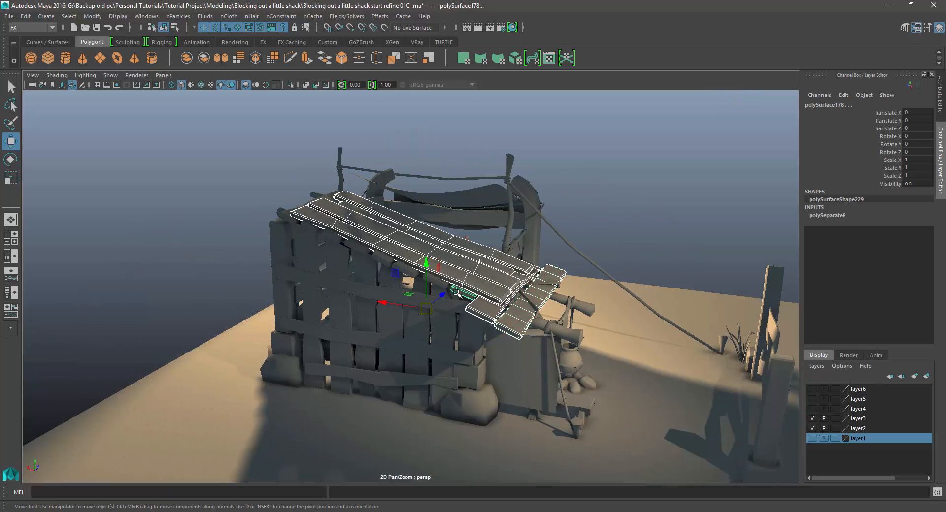
left_click(408, 269, "shift")
left_click(382, 257, "shift")
left_click(357, 246, "shift")
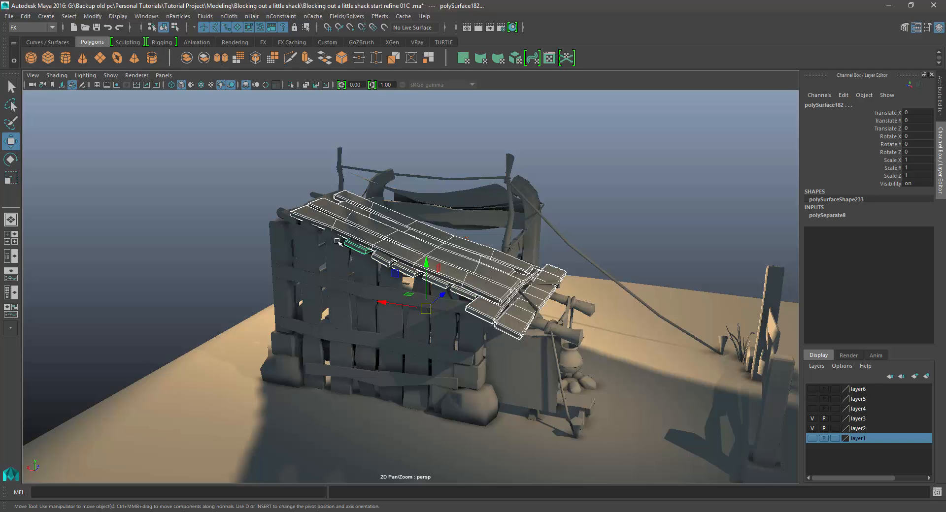
left_click(329, 236, "shift")
left_click(306, 227, "shift")
left_click(288, 217, "shift")
- Export the selected roof planks as multi plank export.obj in the demo folder, using the OBJexport file type
left_click_drag(477, 262, 315, 261, "alt")
left_click(9, 16)
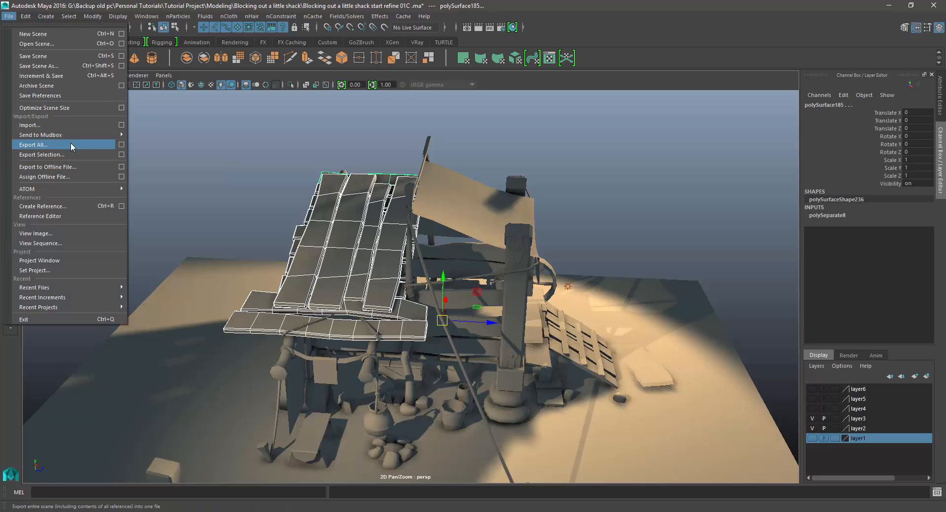
left_click(67, 155)
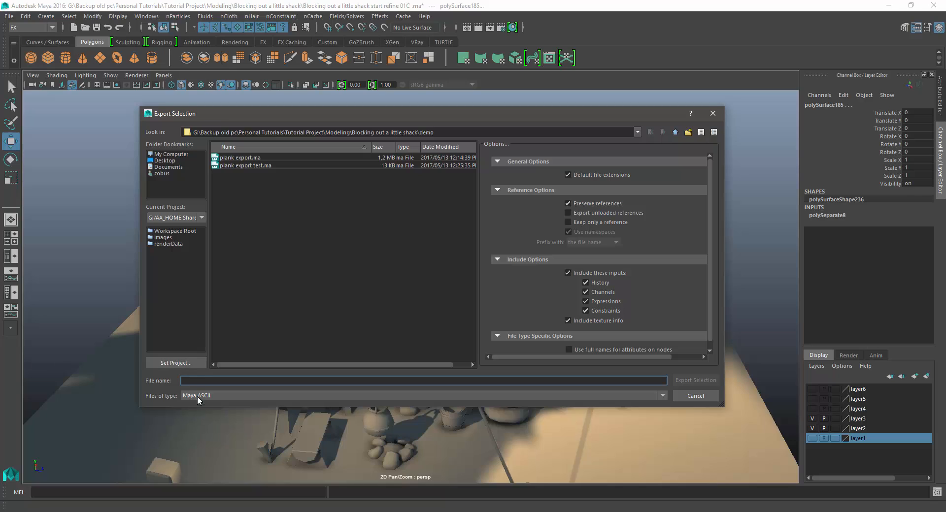
left_click(239, 156)
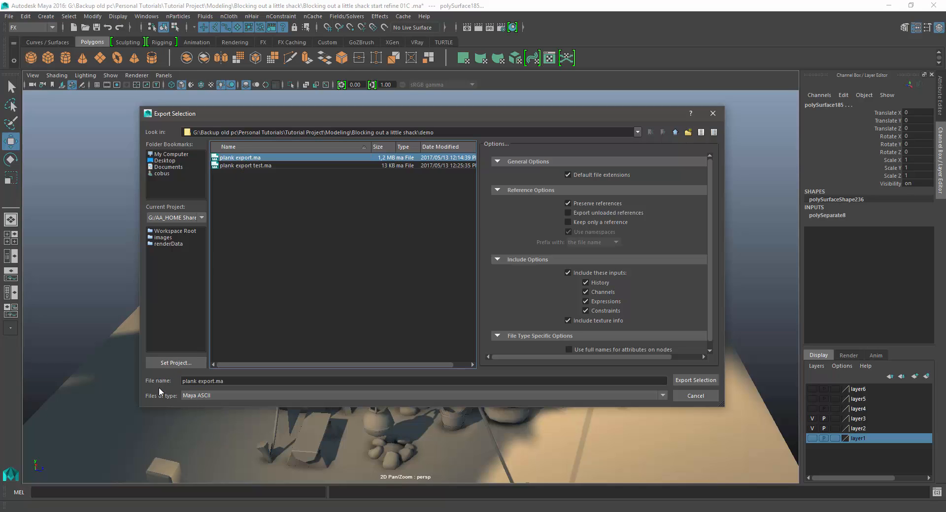
left_click(196, 382)
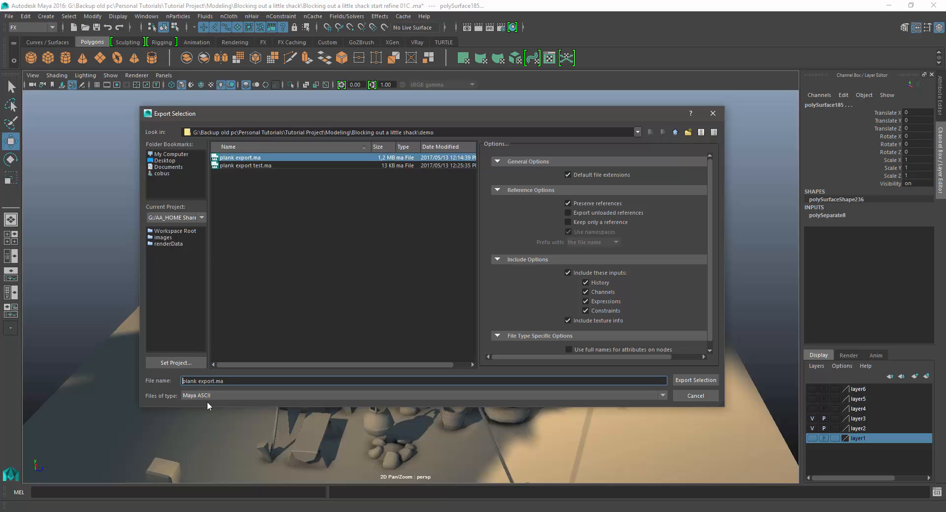
type("multi")
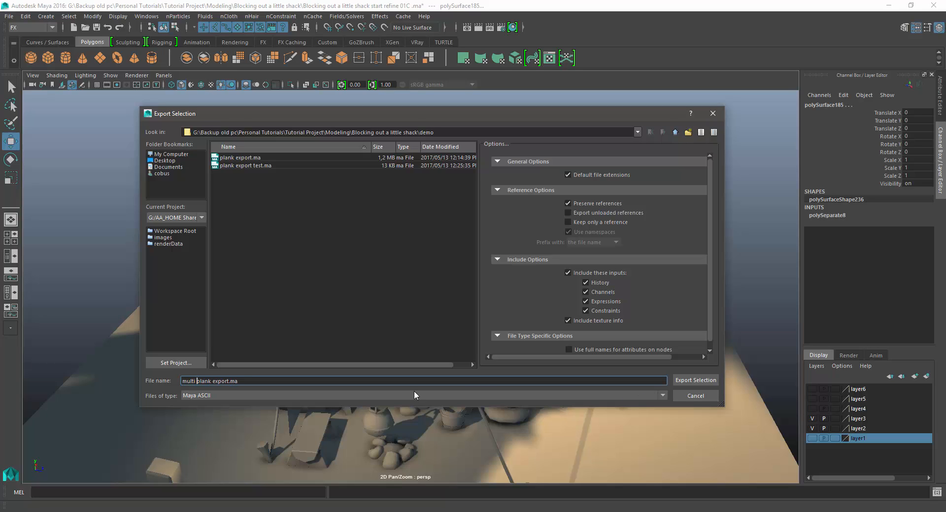
left_click(234, 397)
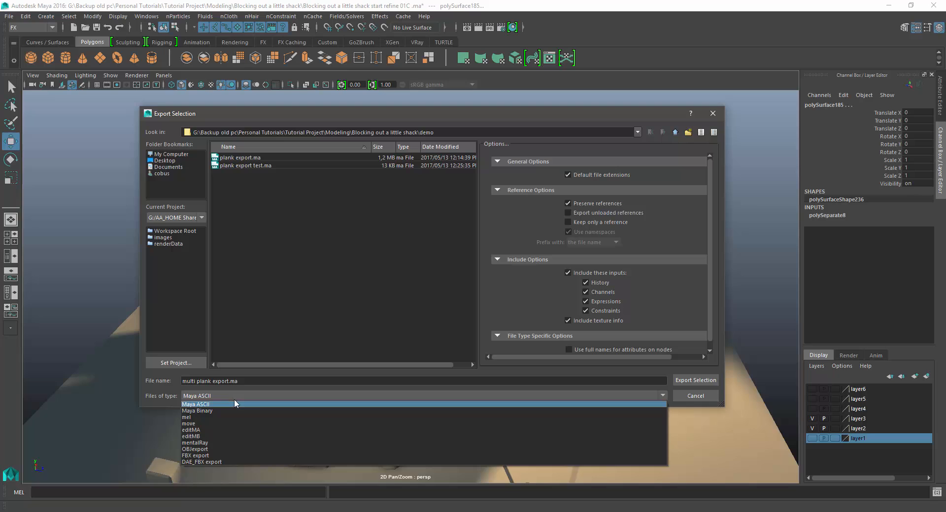
left_click(236, 450)
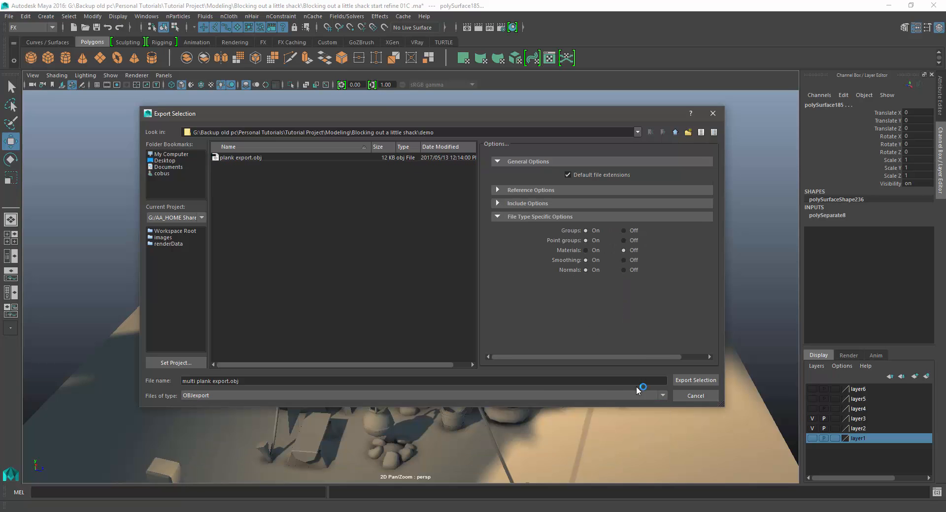
left_click(687, 383)
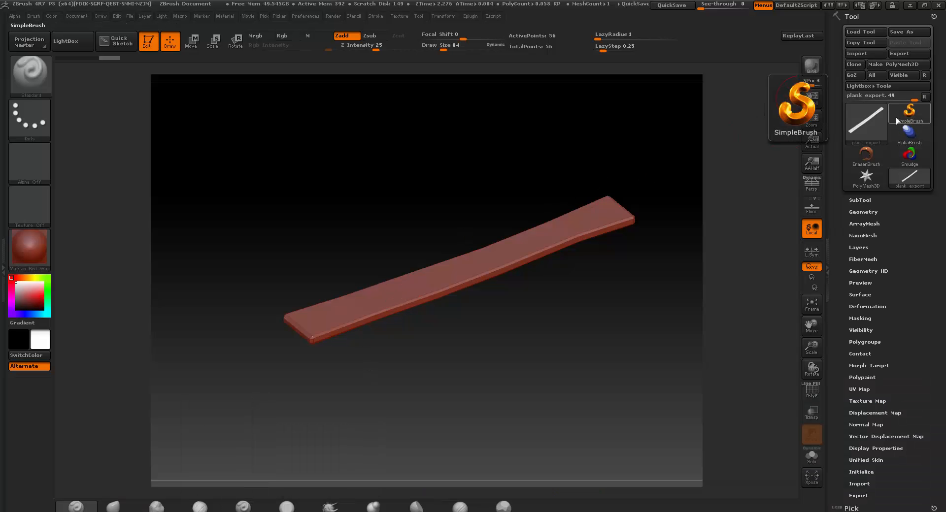
- In ZBrush, switch the active tool to SimpleBrush, leaving Edit mode, and import multi plank export.obj
left_click(909, 112)
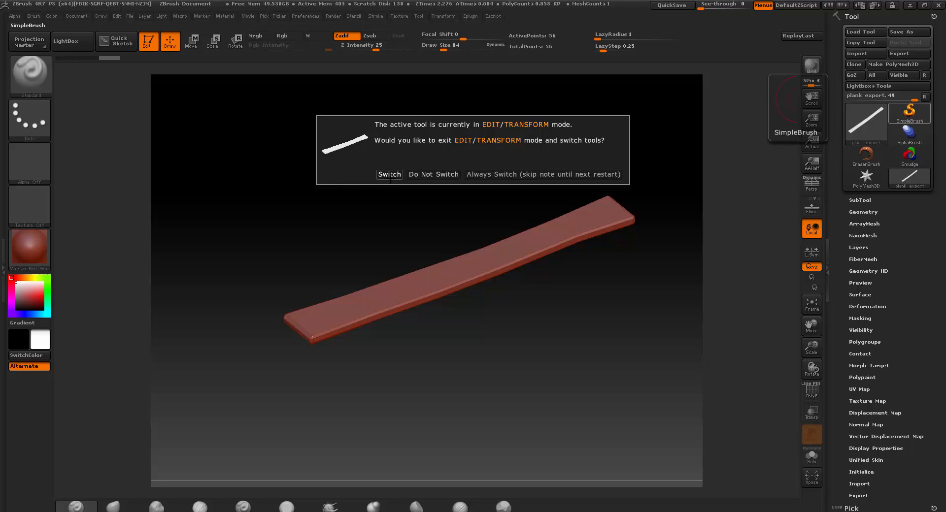
left_click(390, 175)
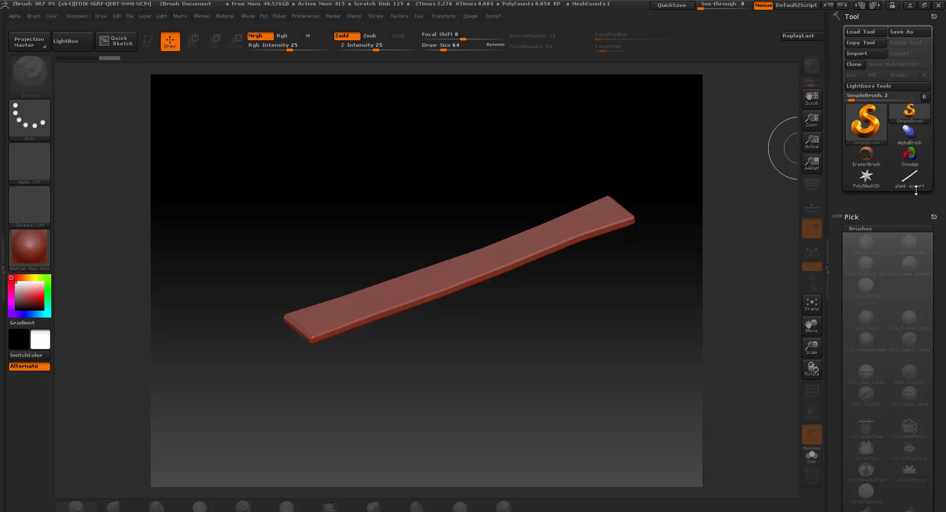
left_click(860, 52)
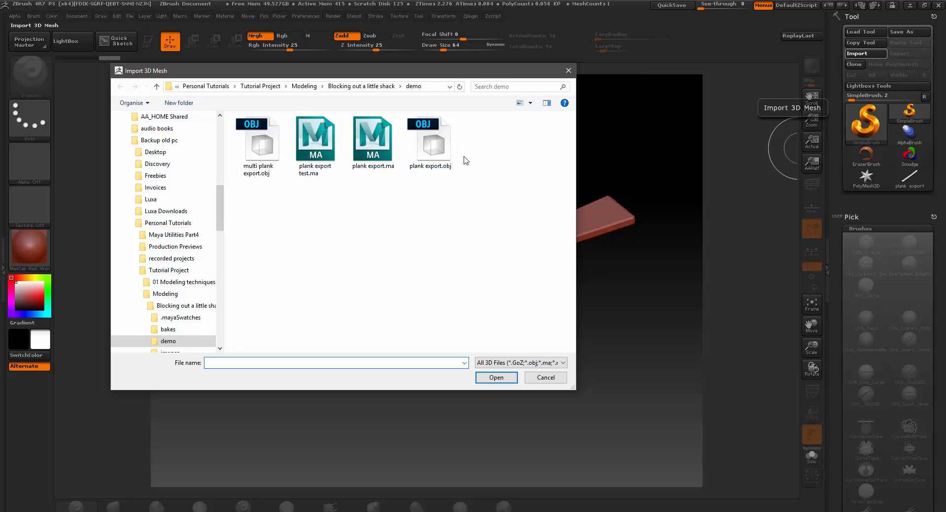
left_click(258, 145)
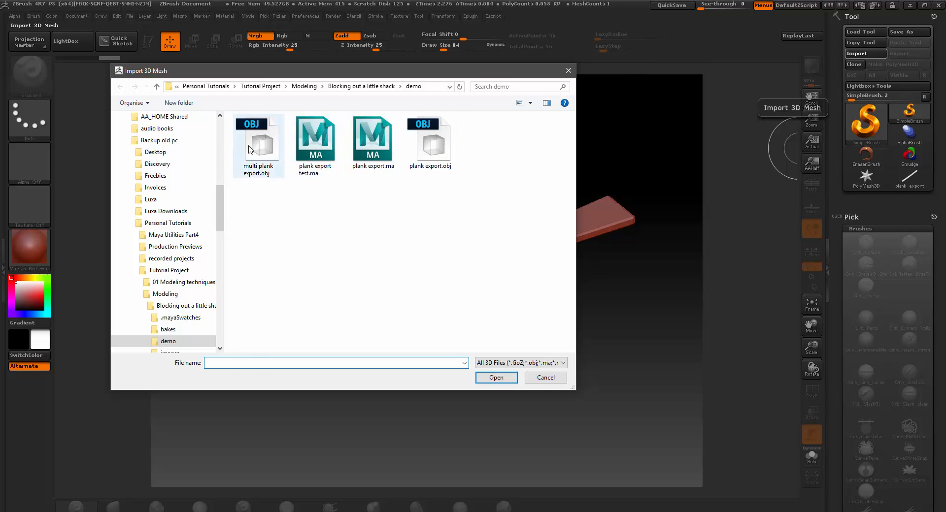
left_click(507, 381)
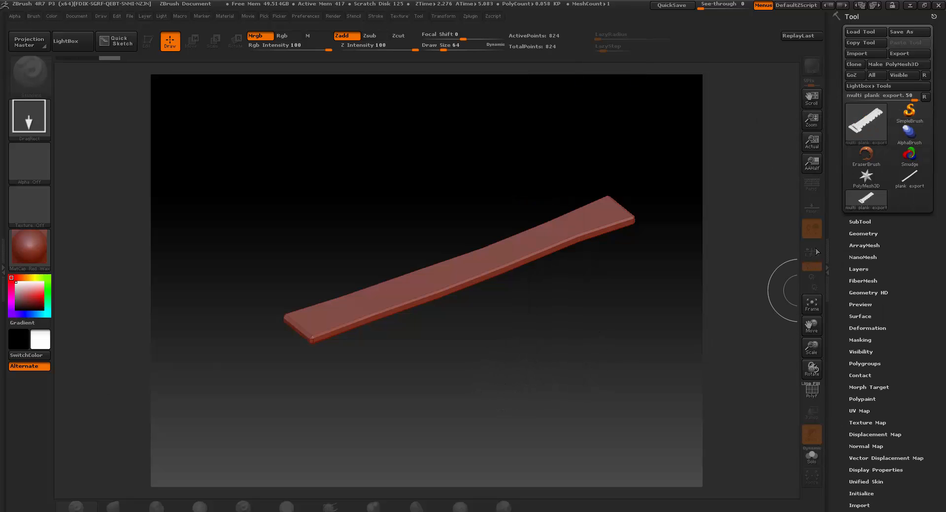
- Clear the canvas, draw the imported planks on it, and enter Edit mode with the planks' broad faces in close view
mouse_move(876, 126)
mouse_move(385, 244)
left_mouse_down()
mouse_move(399, 449)
mouse_move(369, 470)
left_mouse_up()
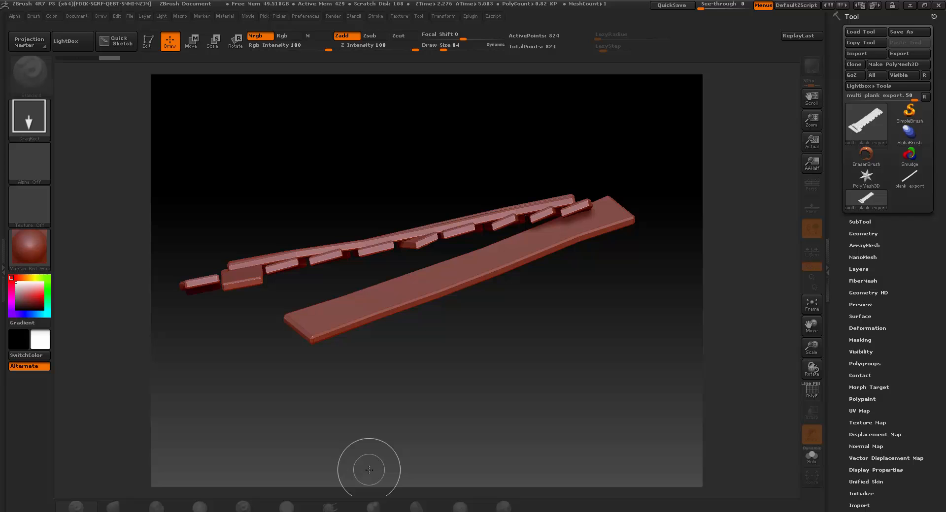
key("ctrl+n")
mouse_move(423, 251)
left_mouse_down()
mouse_move(446, 201)
mouse_move(445, 494)
left_mouse_up()
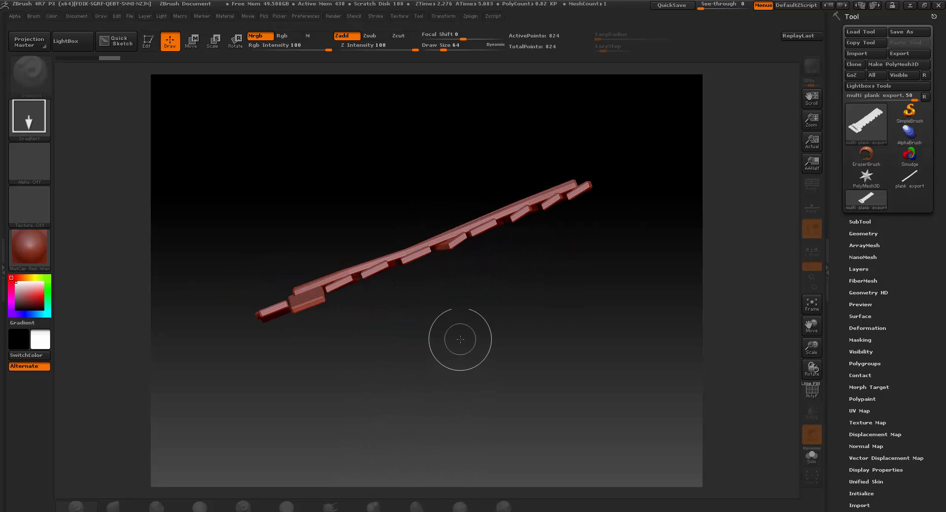
left_click(146, 41)
mouse_move(486, 131)
left_mouse_down()
mouse_move(500, 170)
mouse_move(588, 287)
left_mouse_up()
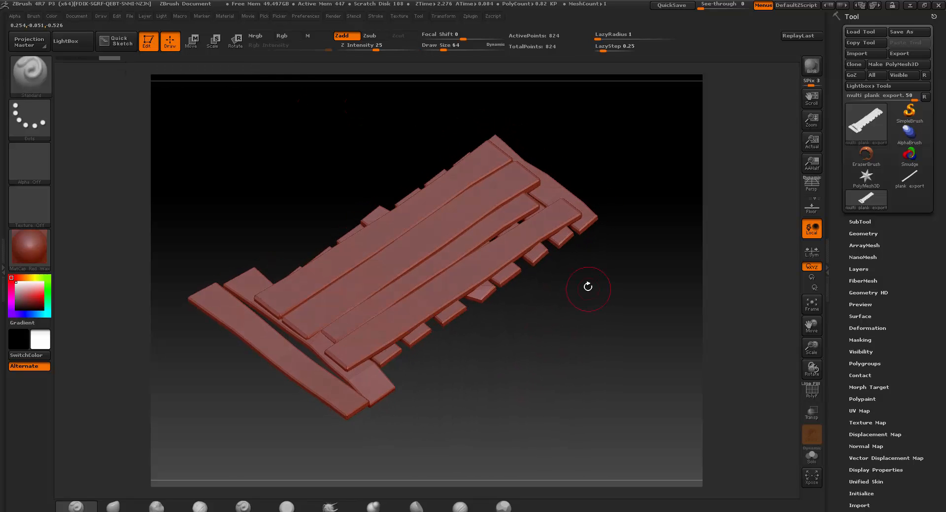
left_click_drag(530, 321, 602, 342, "alt")
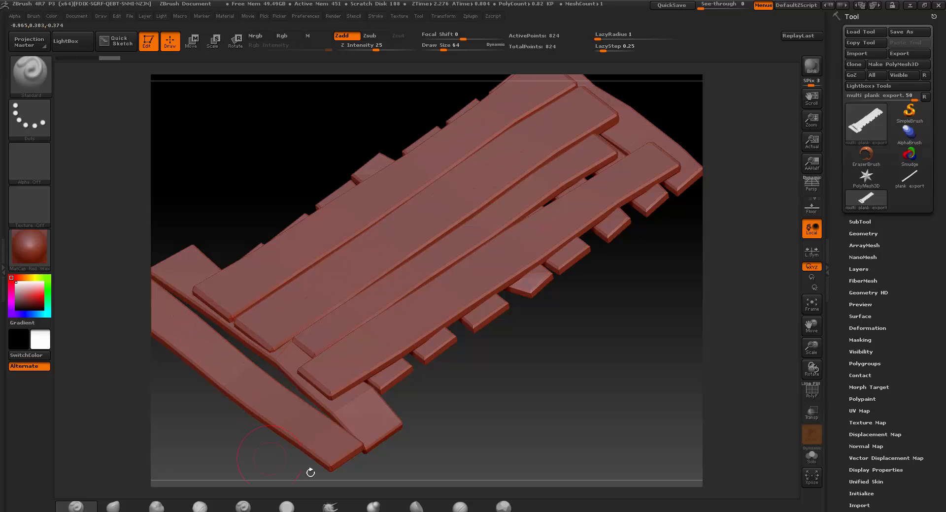
- Split the multi plank mesh into separate subtools with Split To Parts, accepting that the operation is not undoable
left_click(866, 222)
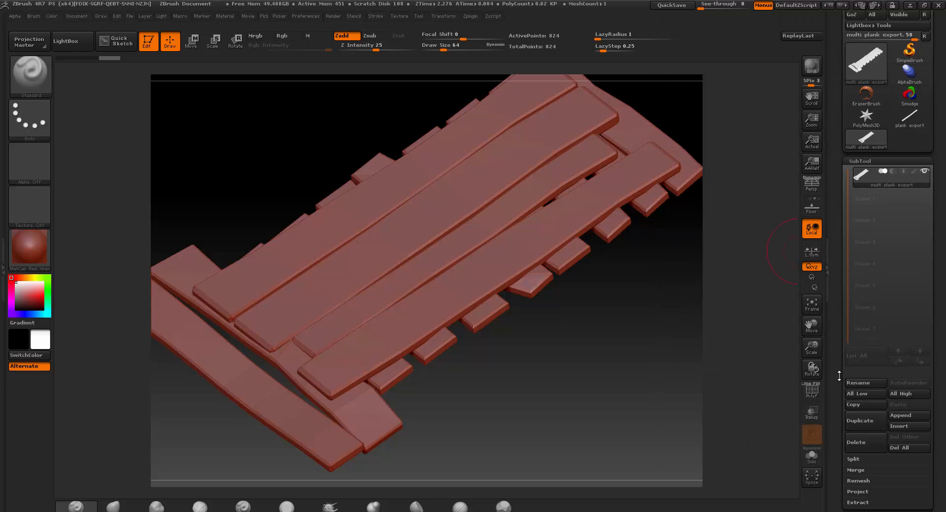
left_click_drag(839, 367, 845, 228)
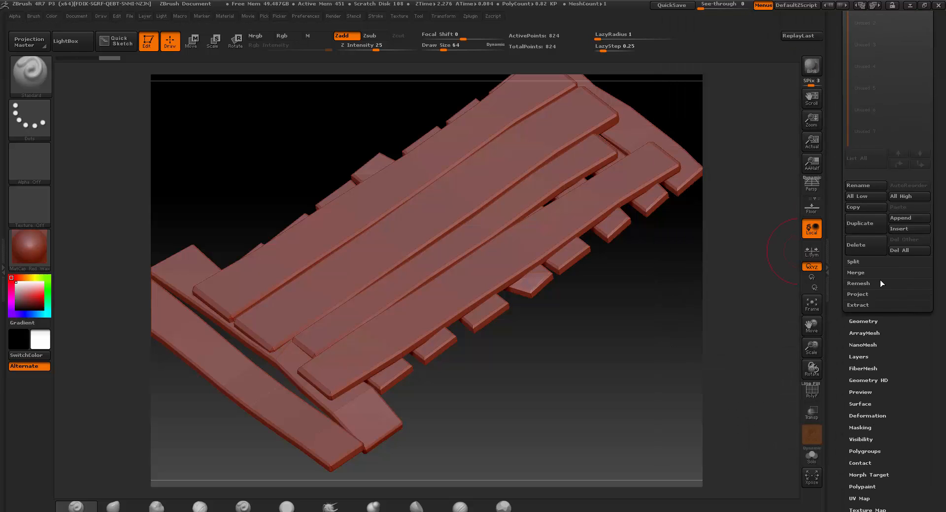
left_click(858, 262)
left_click_drag(926, 260, 925, 200)
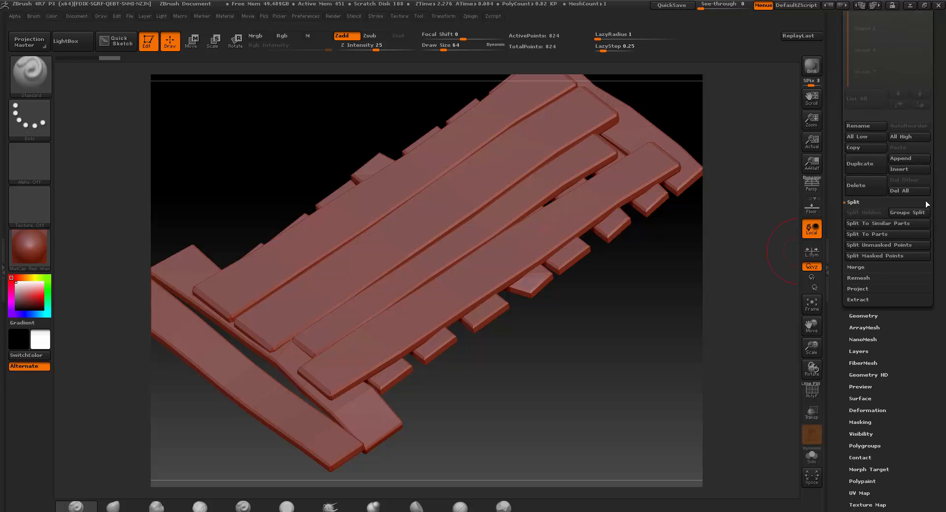
left_click(870, 236)
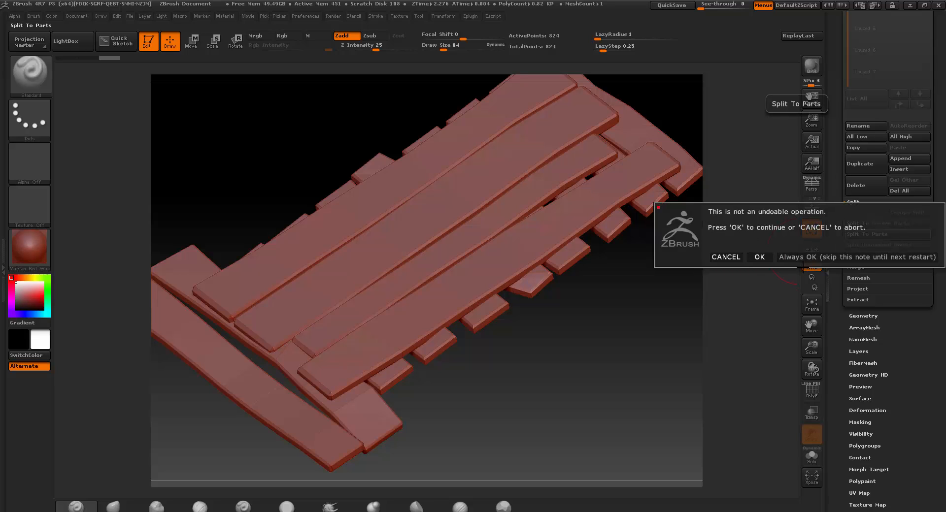
left_click(758, 258)
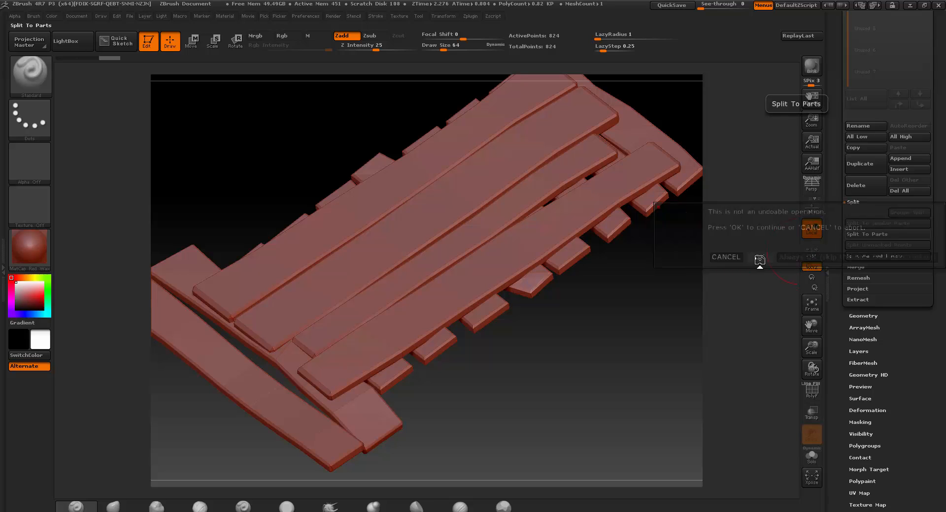
- Activate the multi plank export10 and multi plank export9 subtools in turn to check the separated planks
left_click_drag(840, 178, 839, 258)
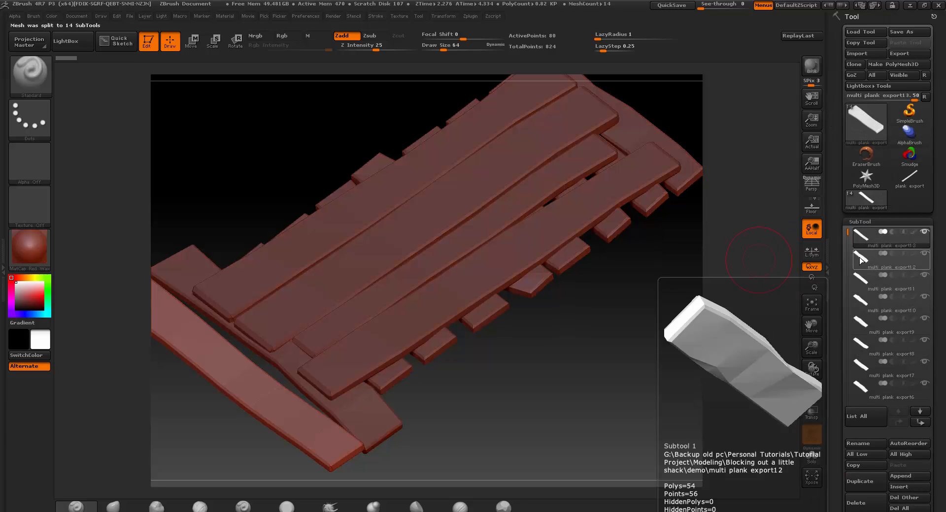
left_click(860, 299)
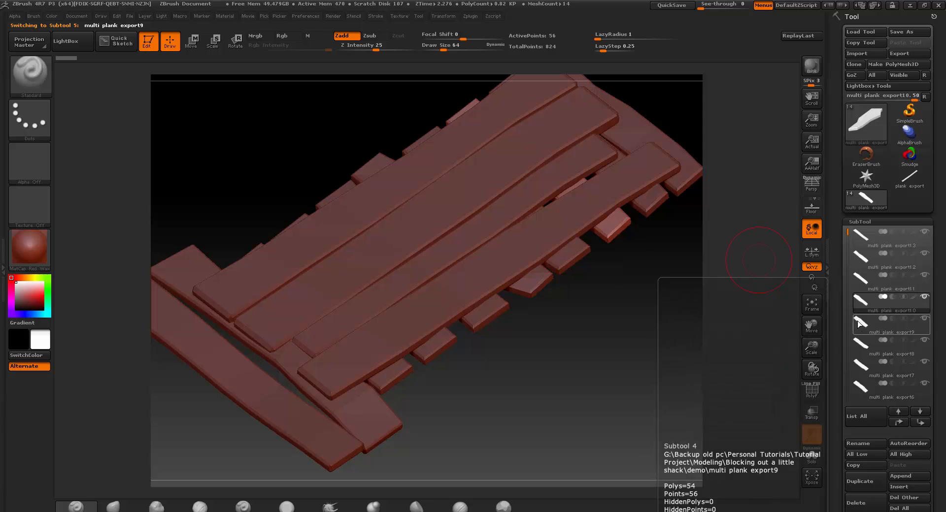
left_click(862, 329)
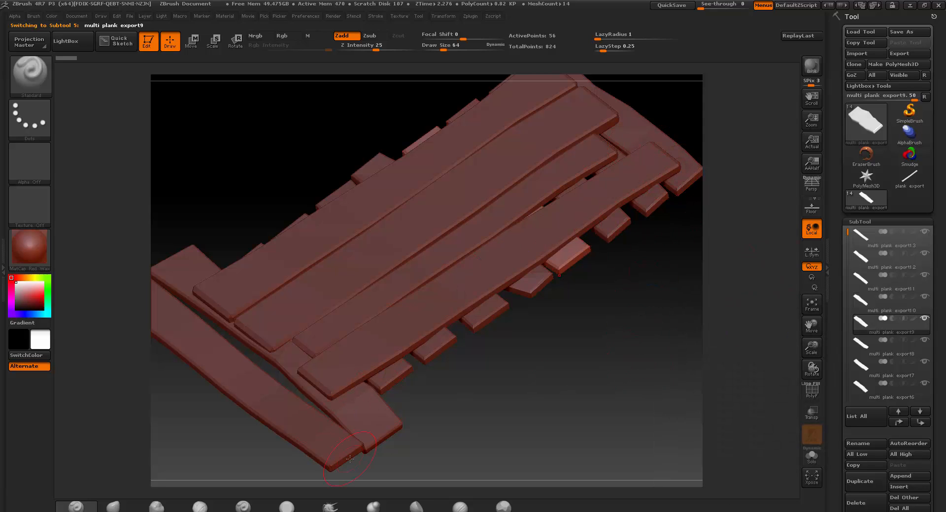